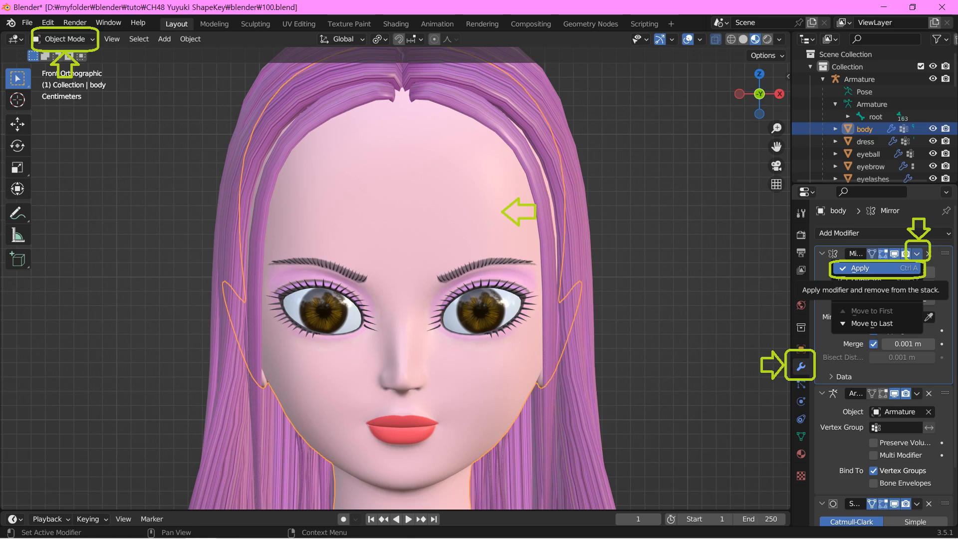
Apply the Mirror modifier on the body and join the eyelashes into the body mesh
left_click(860, 268)
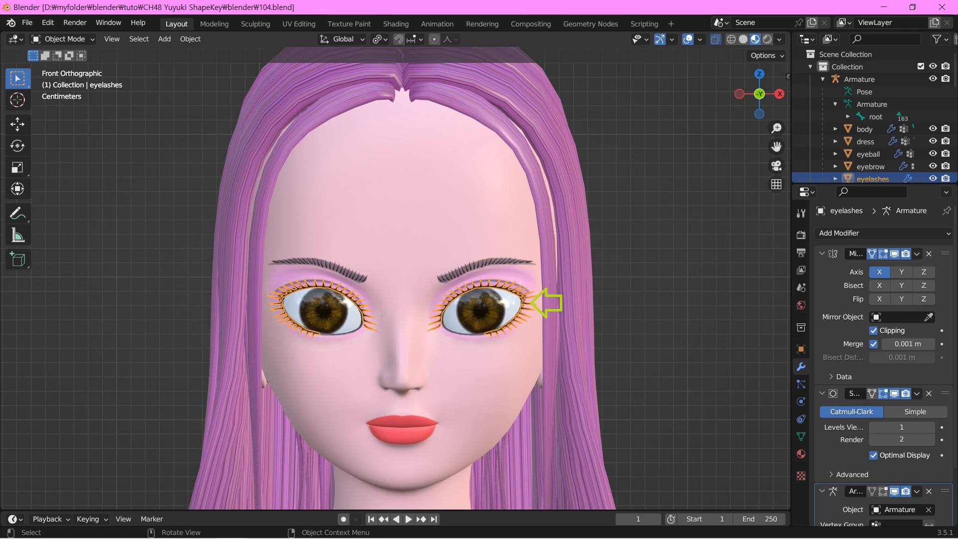
key("Tab")
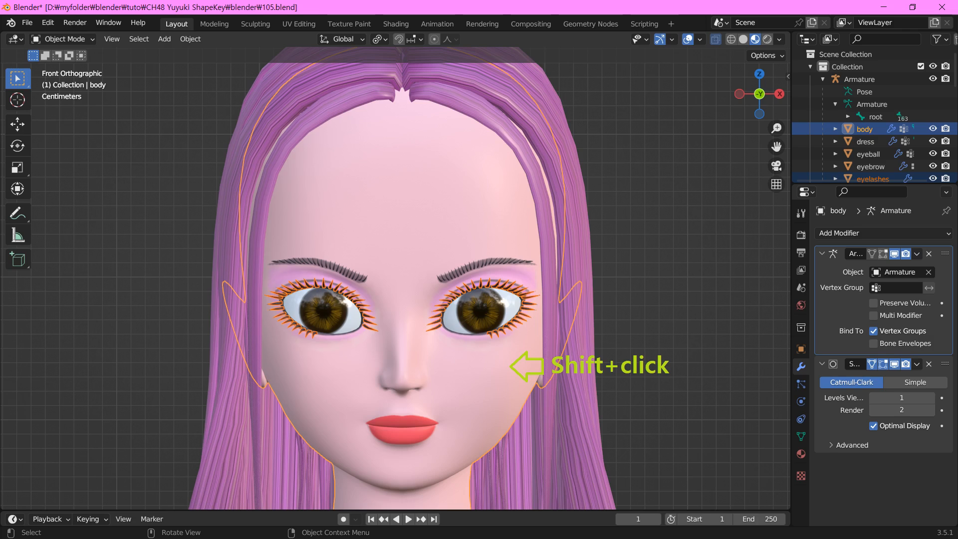
key("ctrl+j")
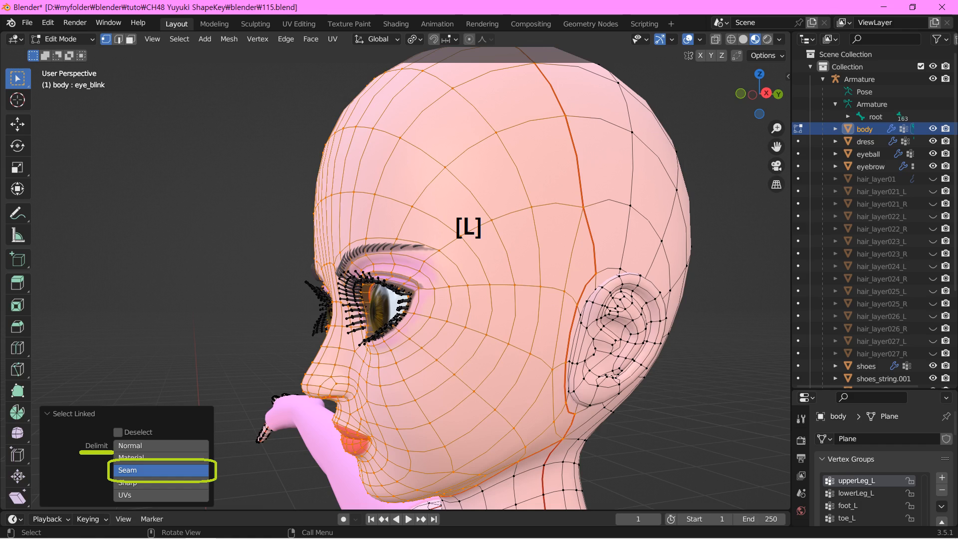
Isolate the face mesh, move the lower eyelid vertices in the eye_blink shape key and test its value in Object Mode
key("shift+h")
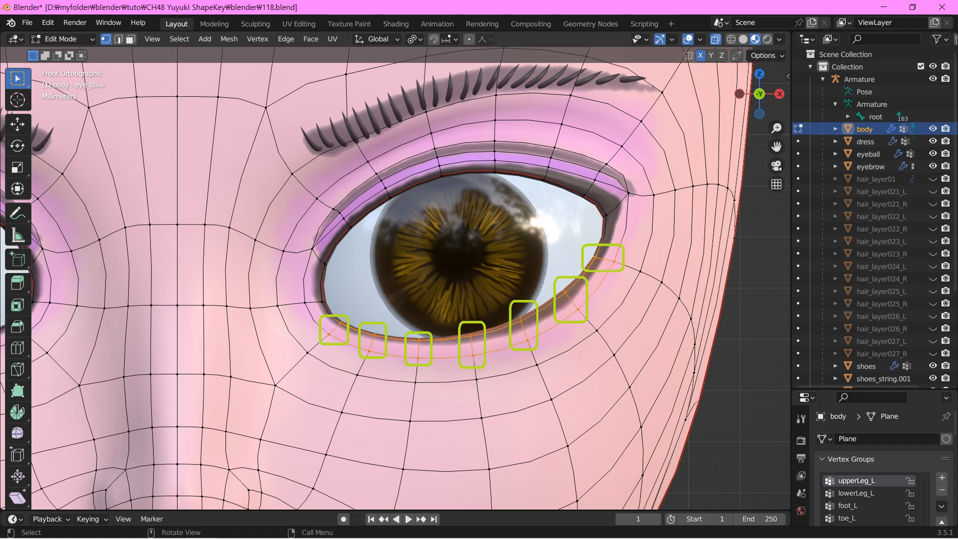
key("g")
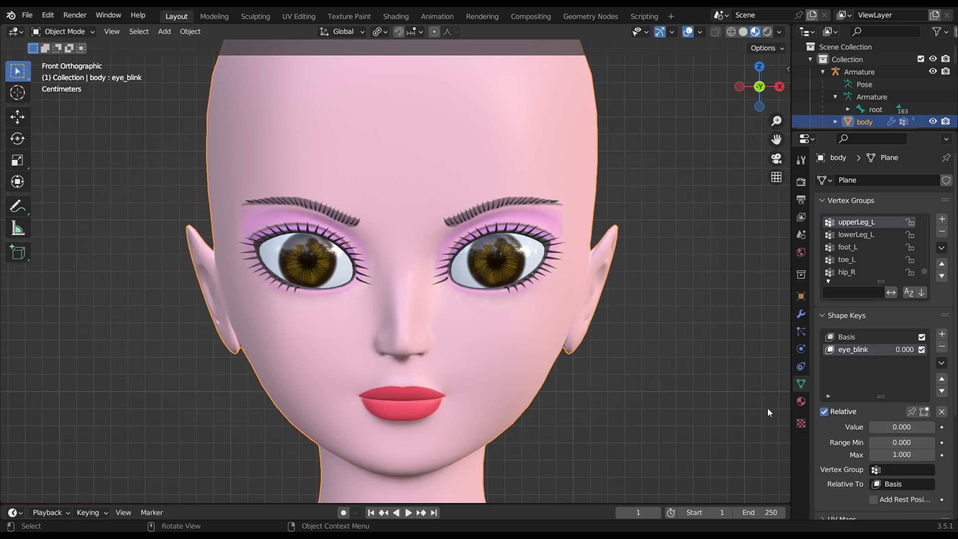
left_click(876, 428)
mouse_move(877, 428)
left_mouse_down()
mouse_move(934, 428)
mouse_move(876, 428)
left_mouse_up()
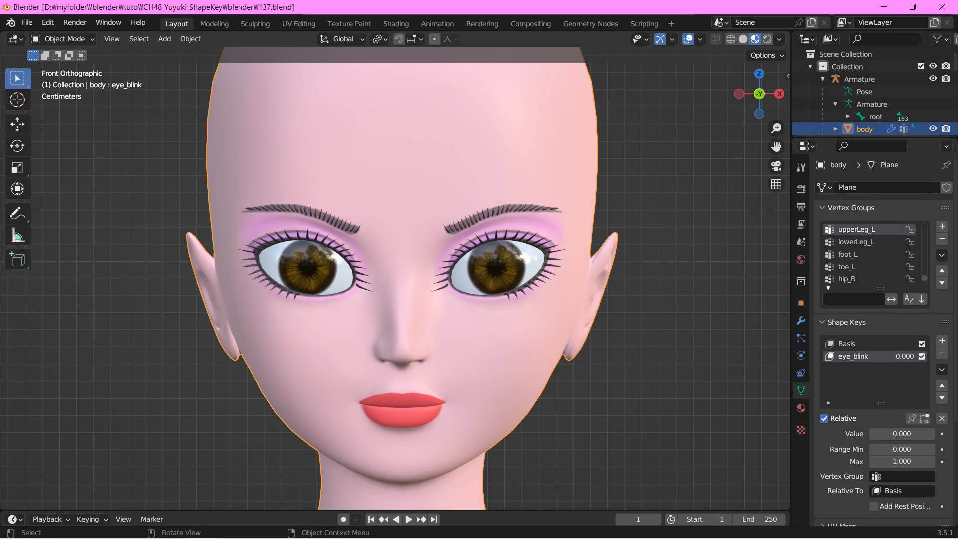
Reveal the hidden geometry of the body in Edit Mode and clear the selection
key("Tab")
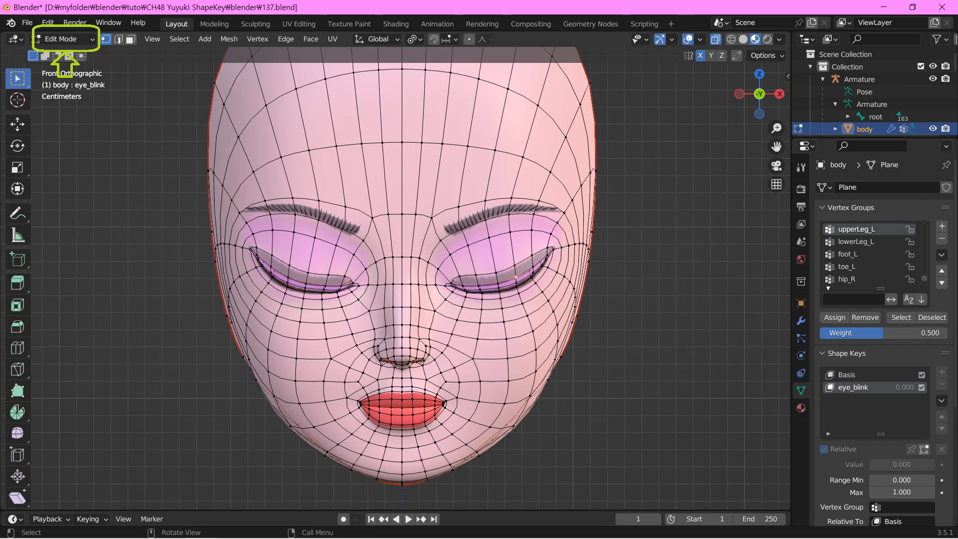
key("alt+h")
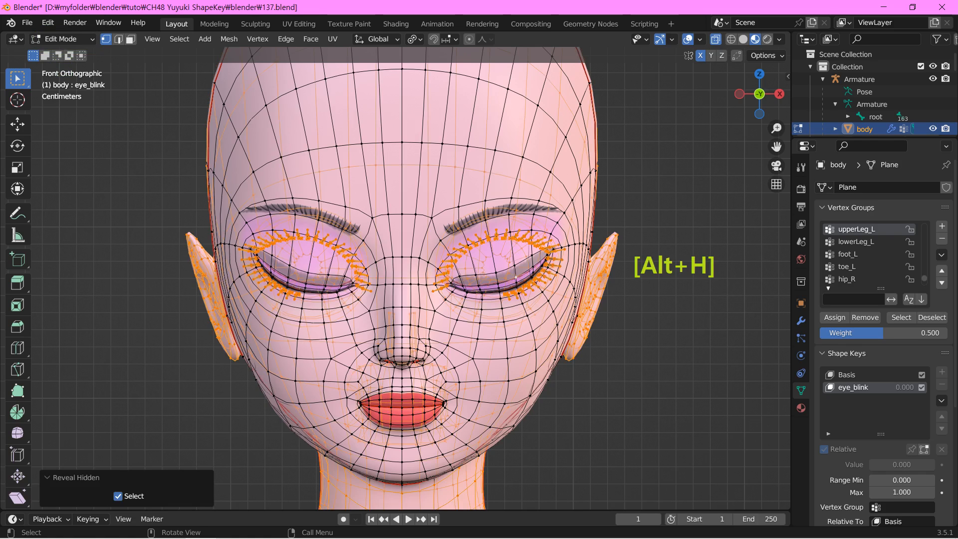
key("alt+a")
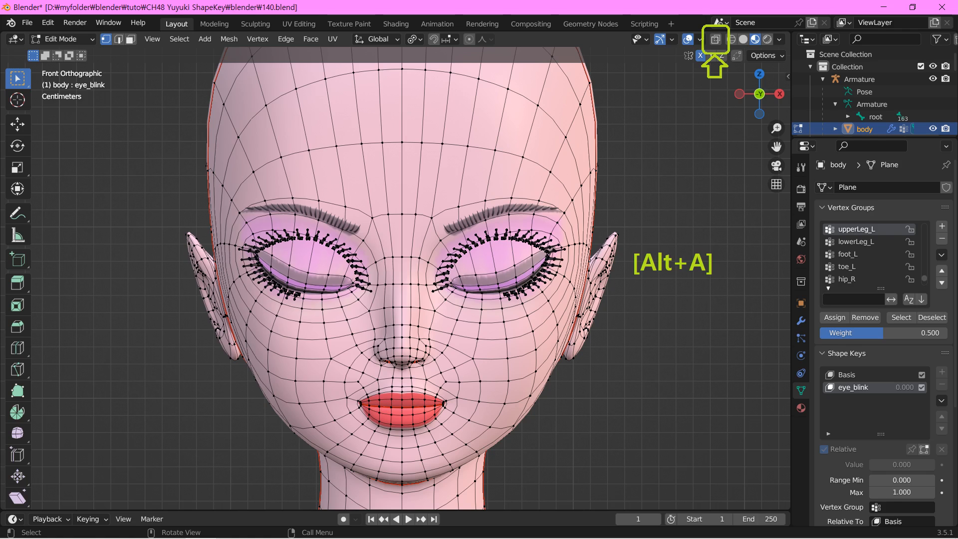
Move and rotate the individual eyelashes onto the closed eyelid in the eye_blink shape key and test its value
scroll(249, 259, "up", 6)
key("l")
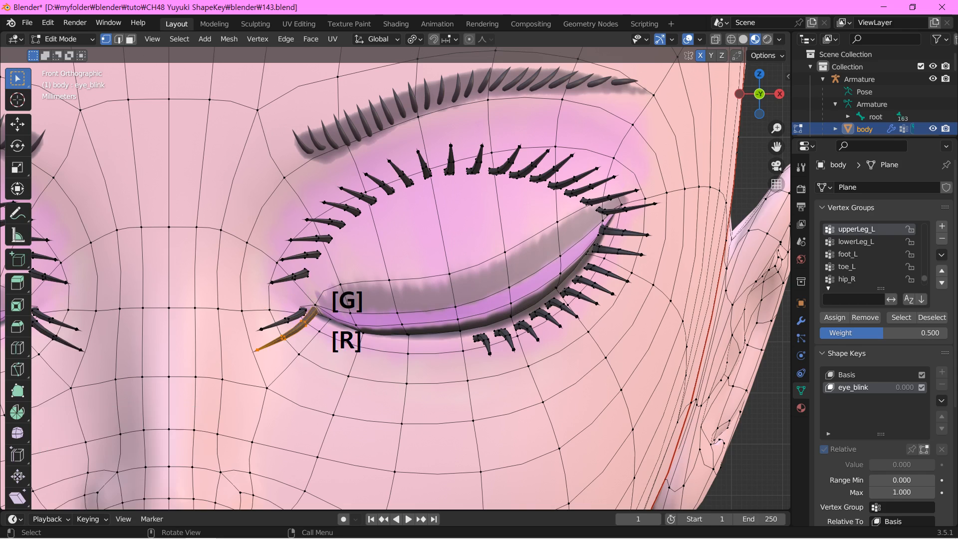
key("alt+a")
key("l")
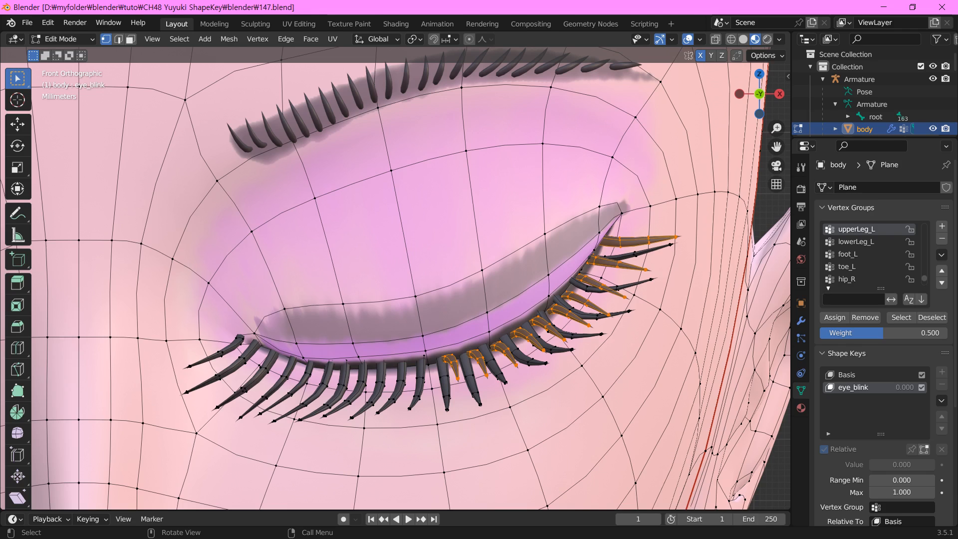
key("Tab")
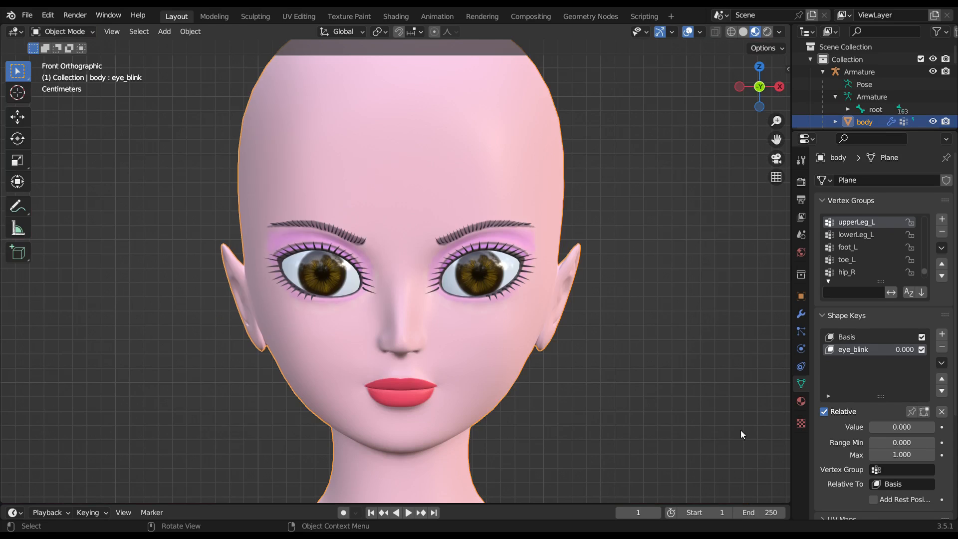
mouse_move(871, 427)
left_mouse_down()
mouse_move(938, 427)
mouse_move(873, 427)
left_mouse_up()
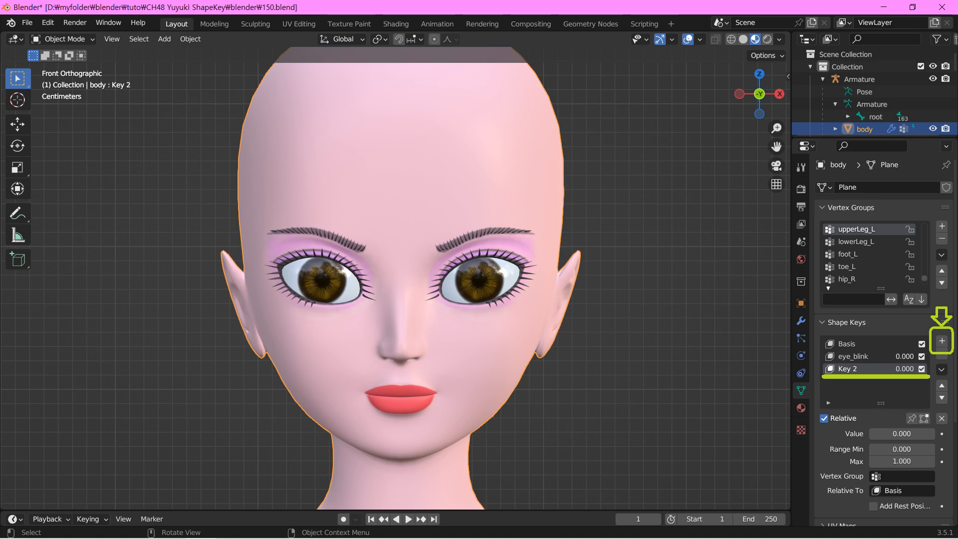
Rename the shape key Key 2 as eye_wink_L
double_click(847, 369)
type("eye_wink_L")
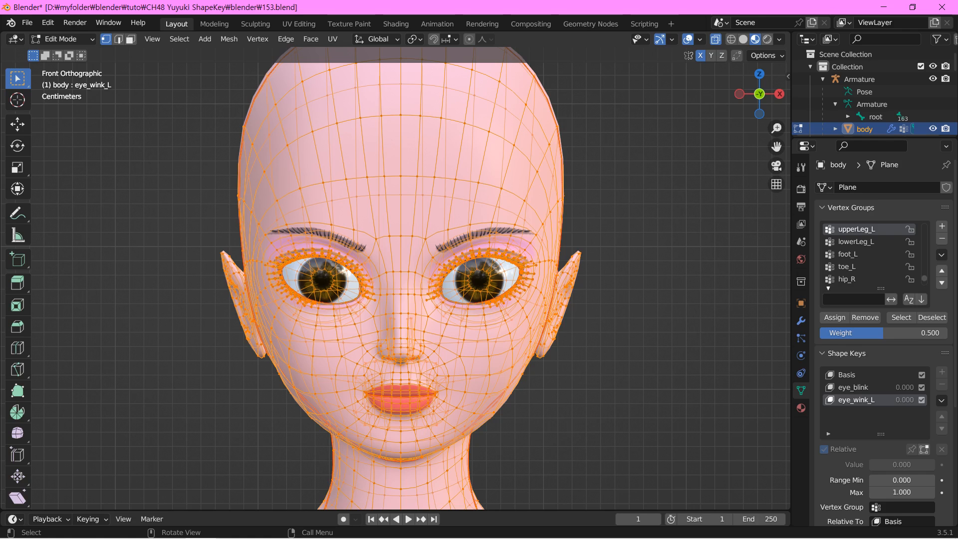
Isolate the face, blend the eye_blink shape into the vertices around the character's left eye, and test the eye_wink_L value
key("shift+h")
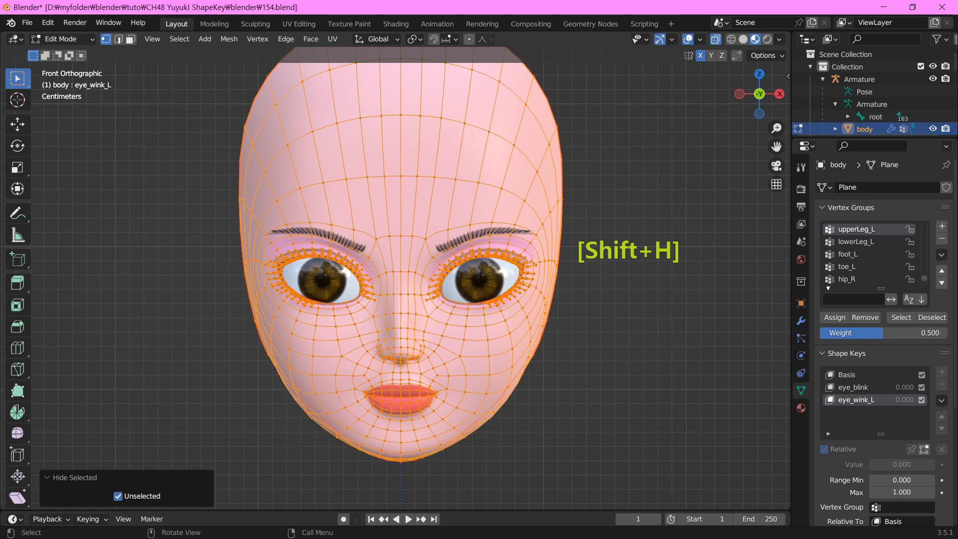
left_click_drag(418, 233, 544, 317)
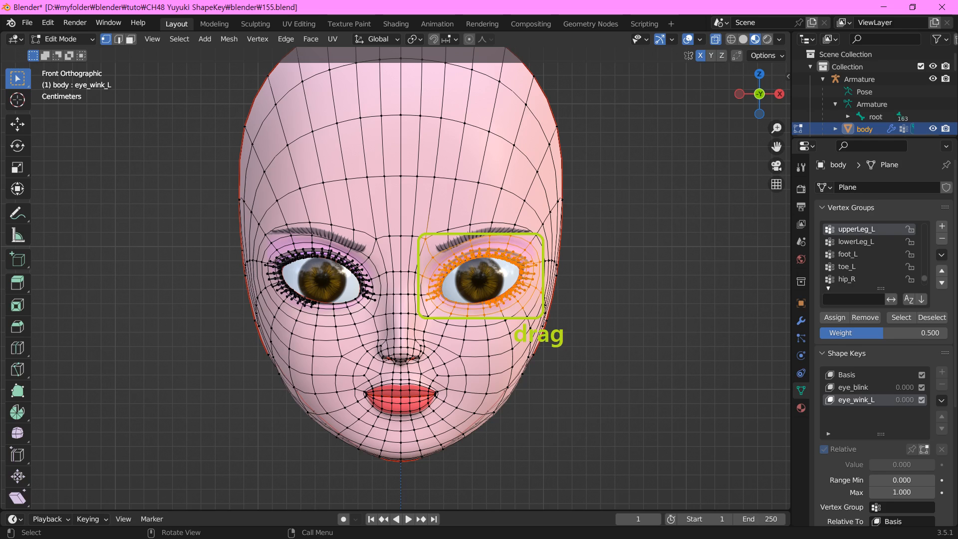
left_click(258, 39)
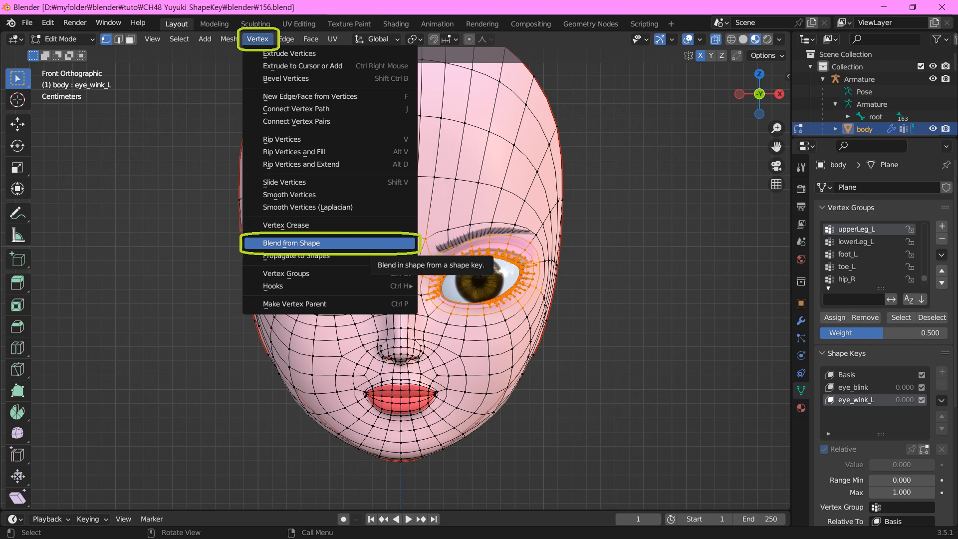
left_click(292, 243)
left_click(165, 469)
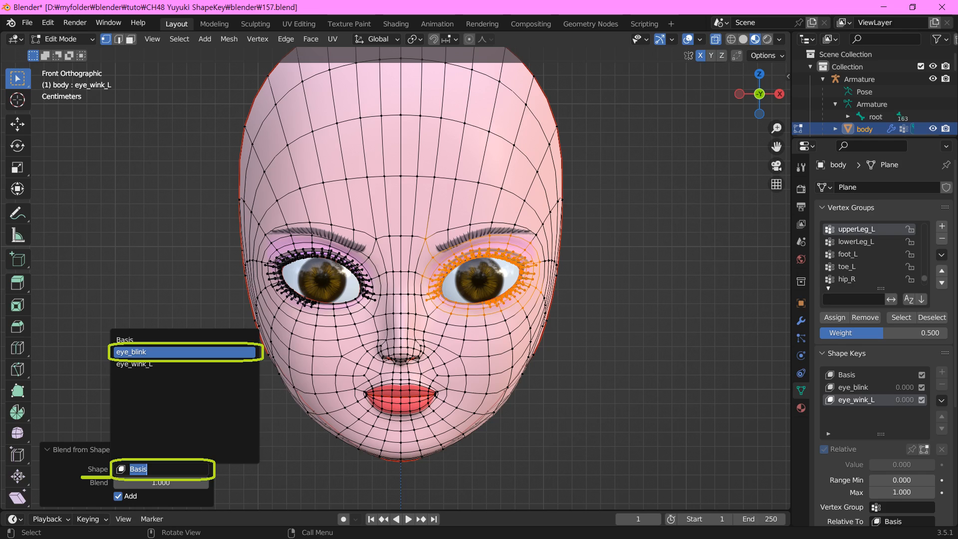
key("Return")
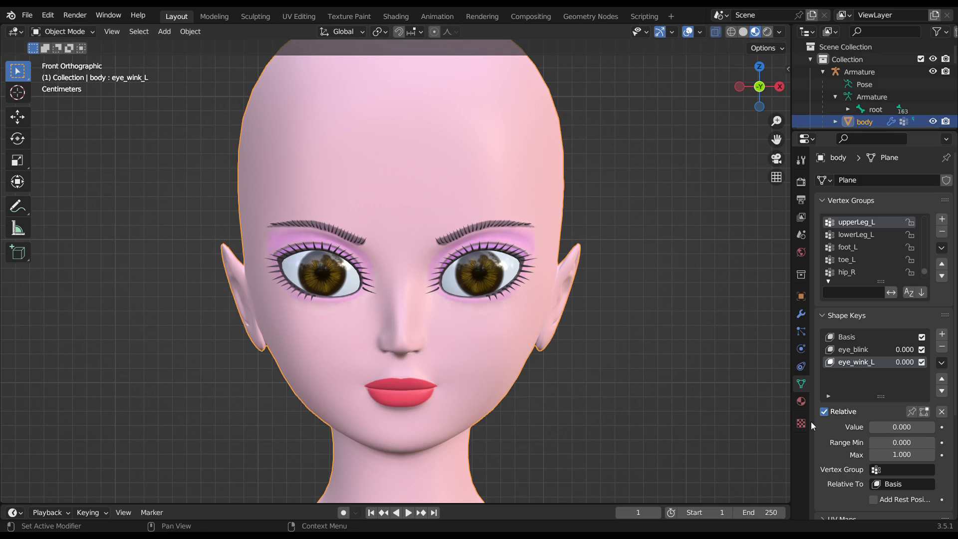
left_click_drag(872, 429, 932, 427)
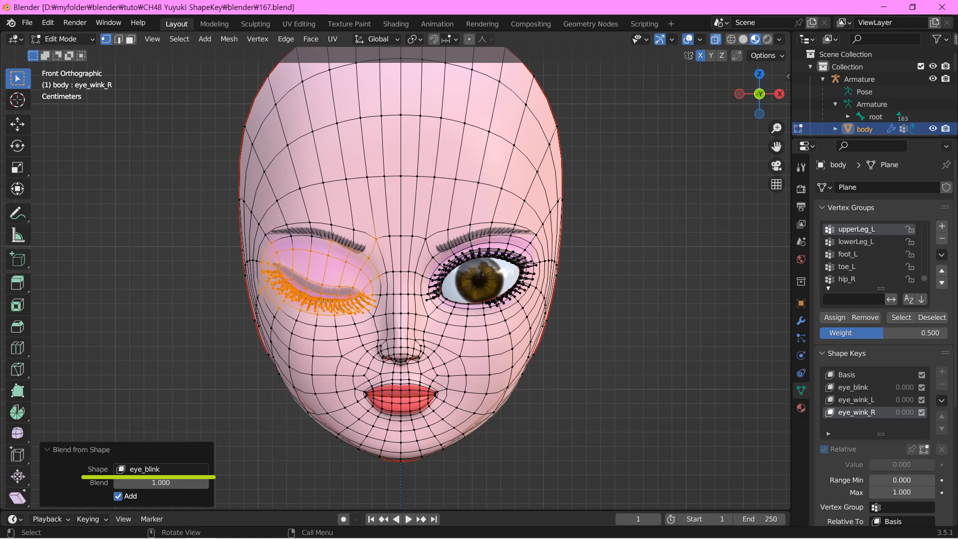
Return to Object Mode and test the value of the eye_wink_R shape key
key("Tab")
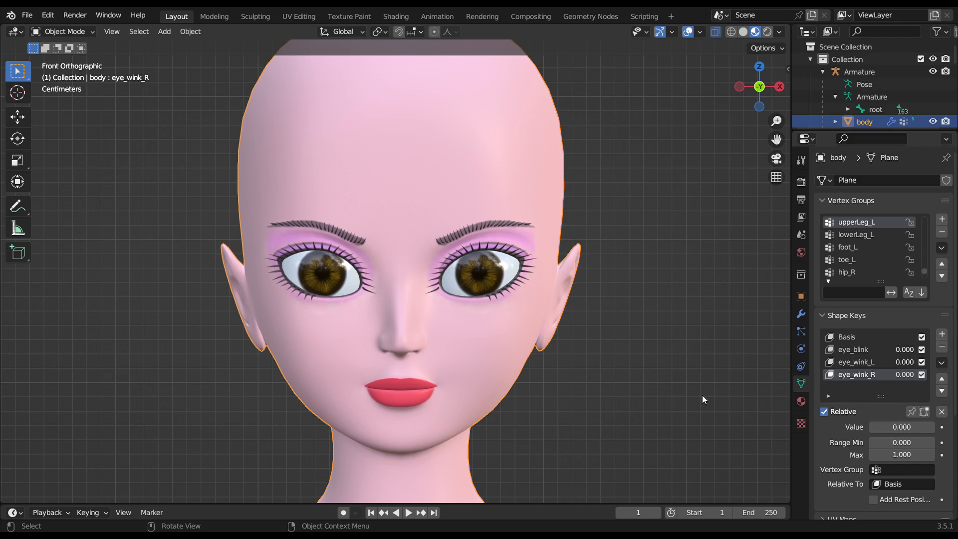
mouse_move(872, 428)
left_mouse_down()
mouse_move(934, 429)
mouse_move(871, 428)
left_mouse_up()
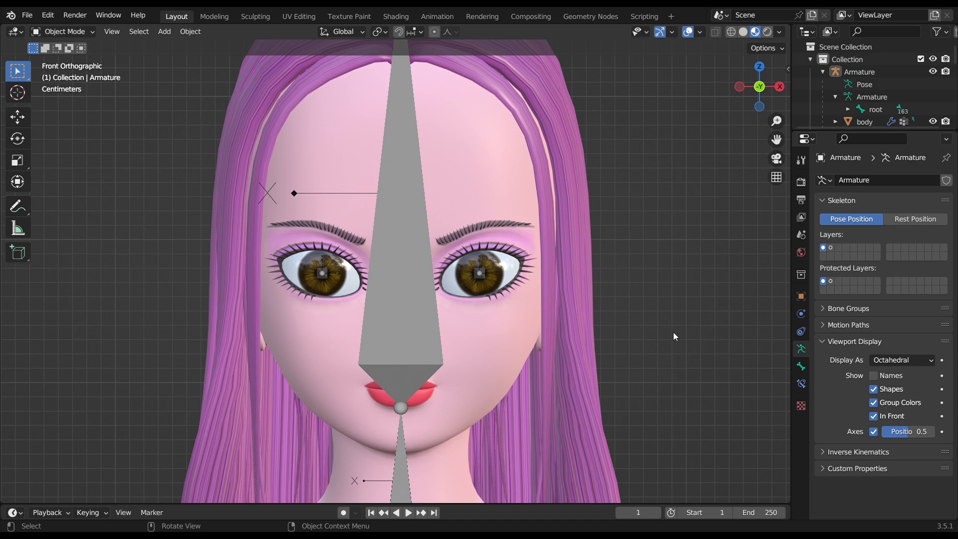
Switch the armature to Pose Mode and rotate the head bone by about 15.9°
left_click(403, 242)
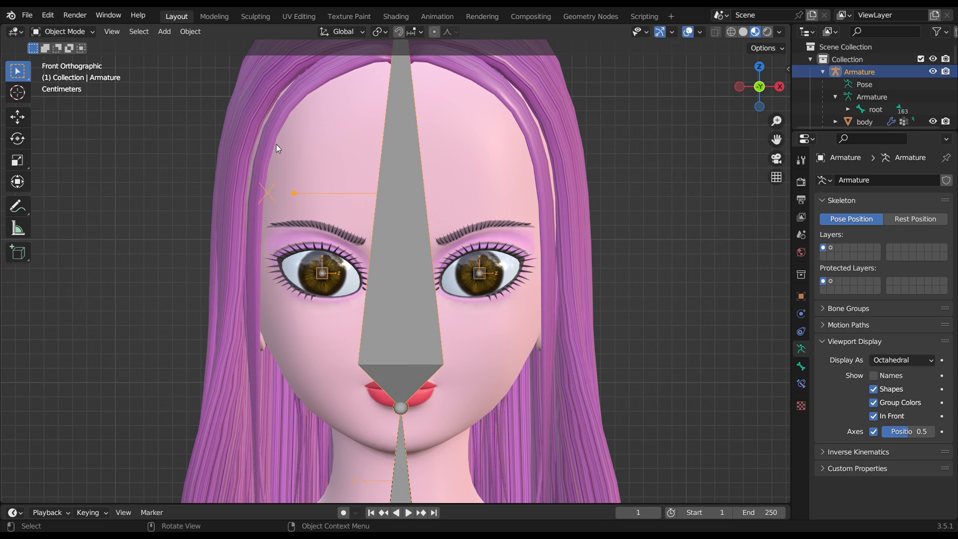
left_click(80, 34)
left_click(67, 73)
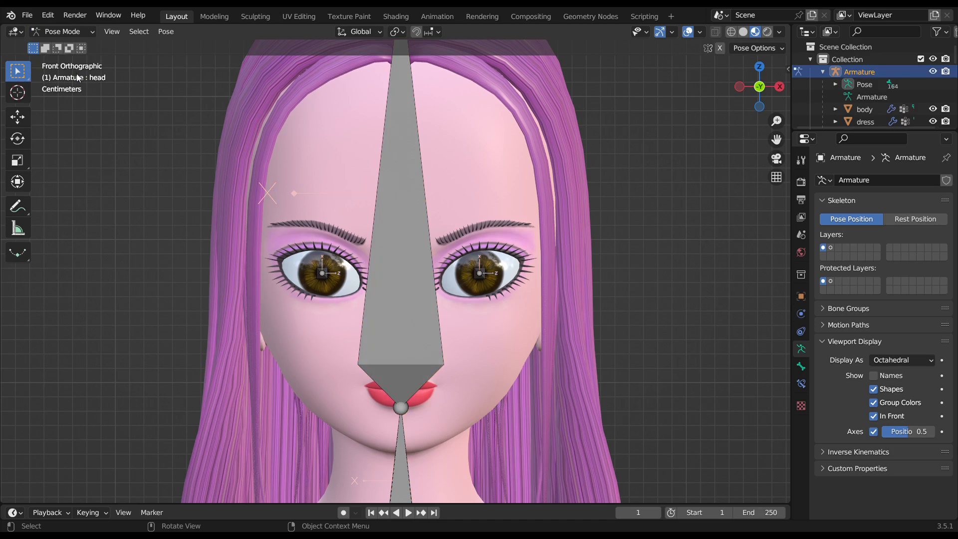
left_click(404, 243)
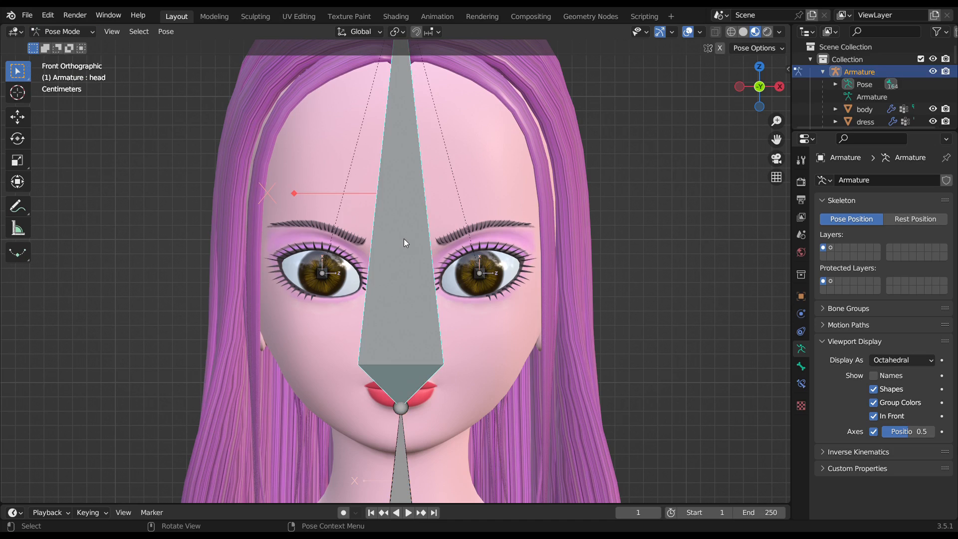
key("r")
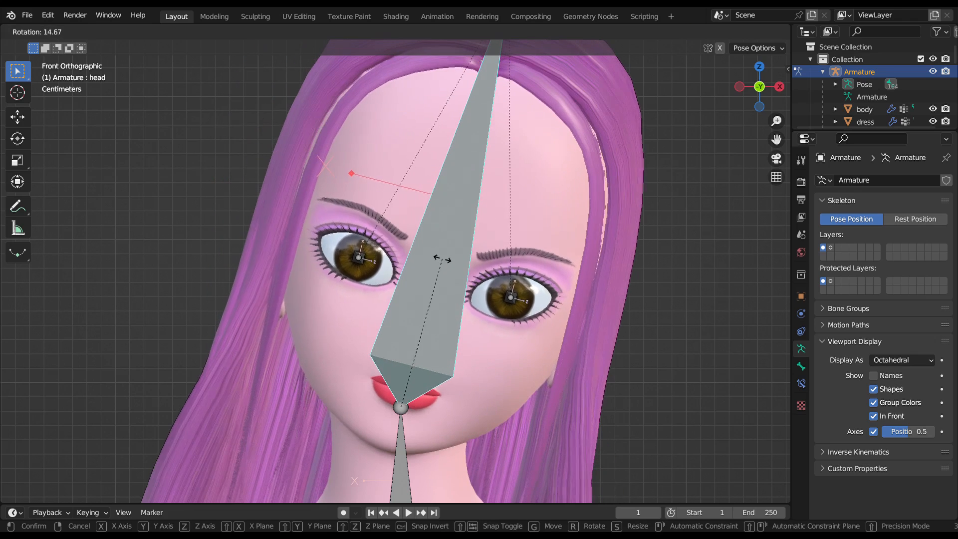
left_click(445, 262)
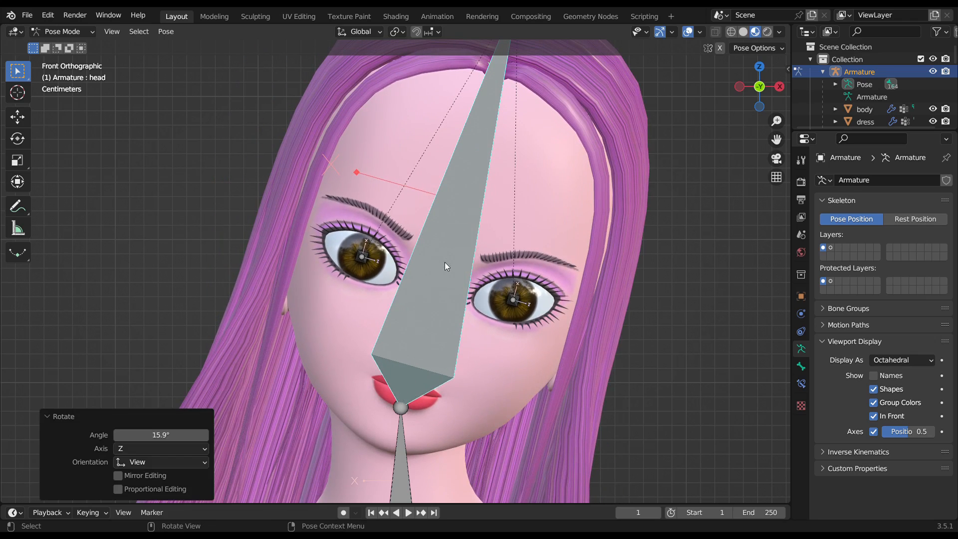
Return to Object Mode, select the body and test the eye_blink shape key value with the head tilted
left_click(74, 32)
left_click(71, 47)
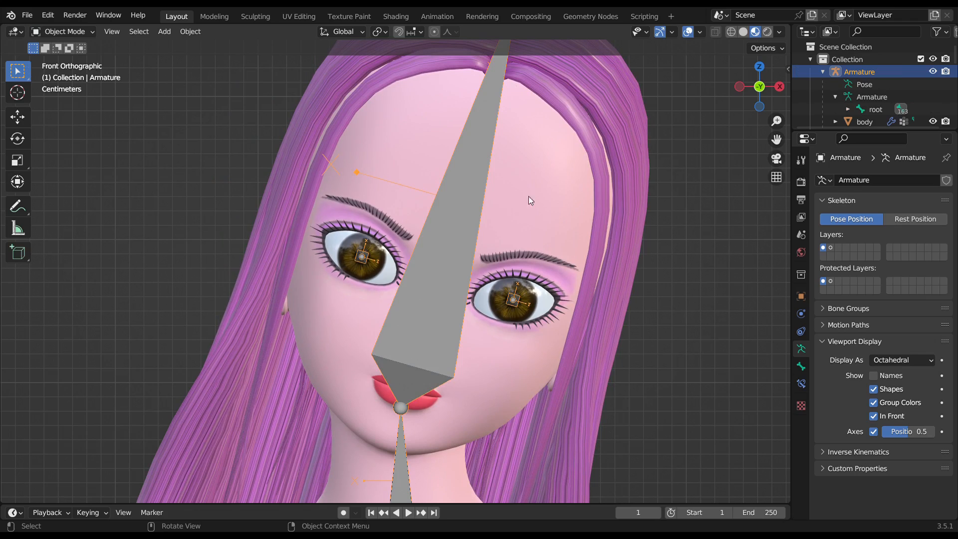
left_click(545, 209)
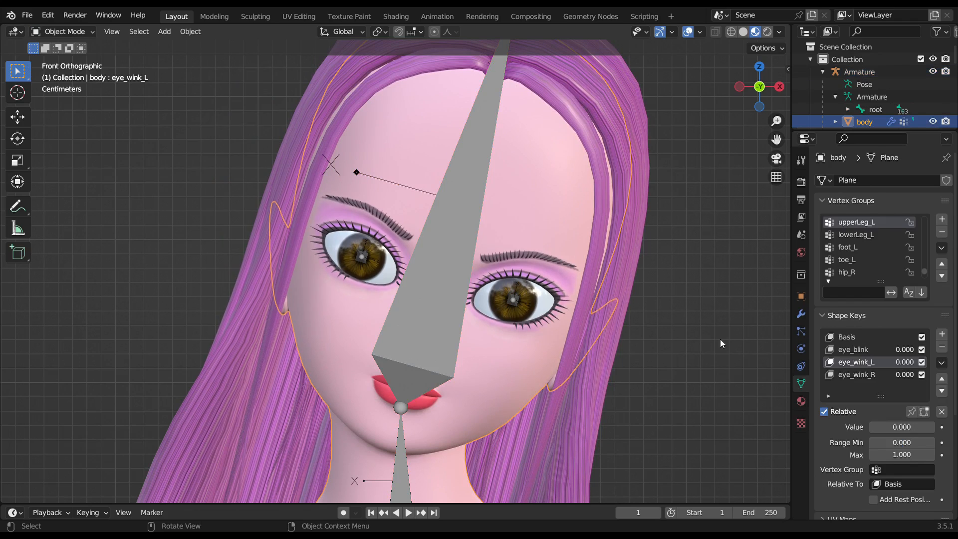
left_click(845, 351)
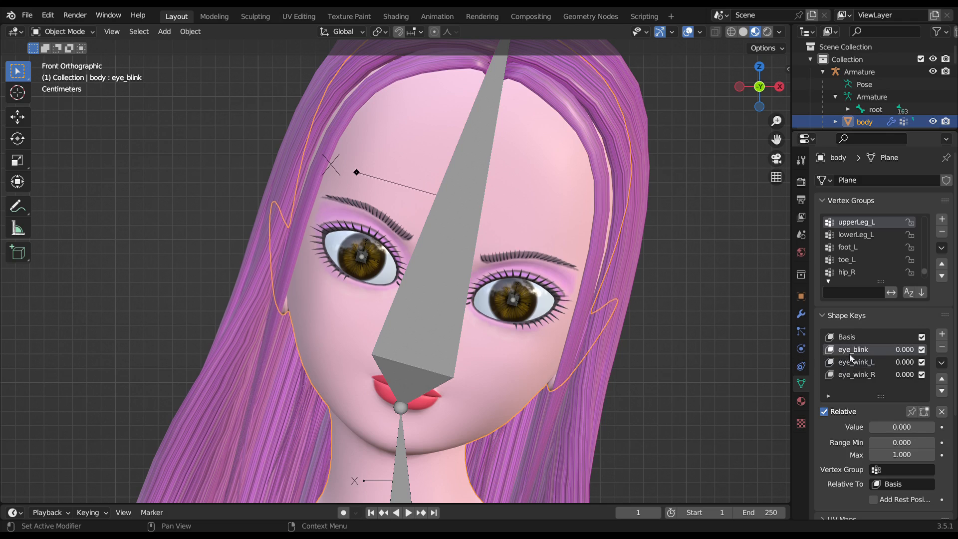
mouse_move(870, 427)
left_mouse_down()
mouse_move(928, 427)
mouse_move(868, 430)
left_mouse_up()
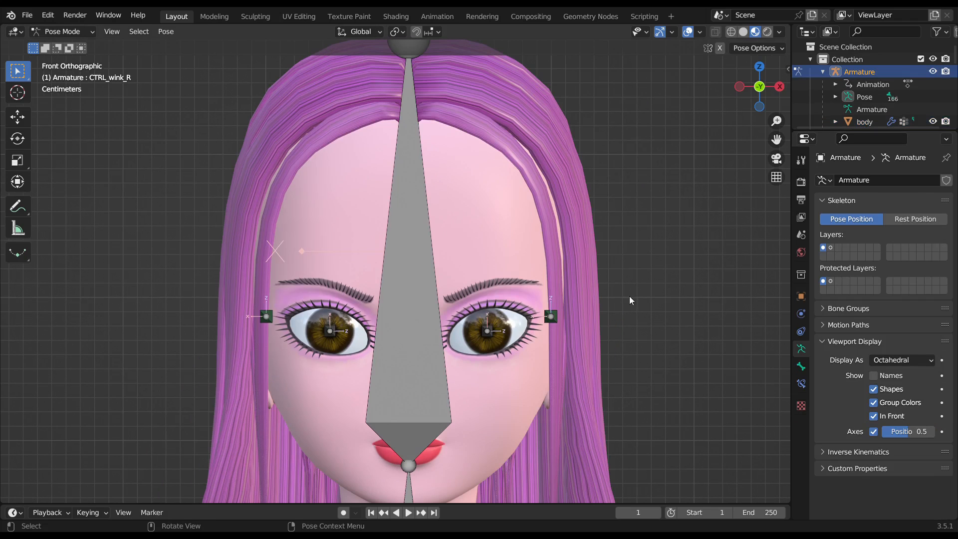
Rotate the head bone by about -16.5° and select the CTRL_wink_L control bone
left_click(402, 291)
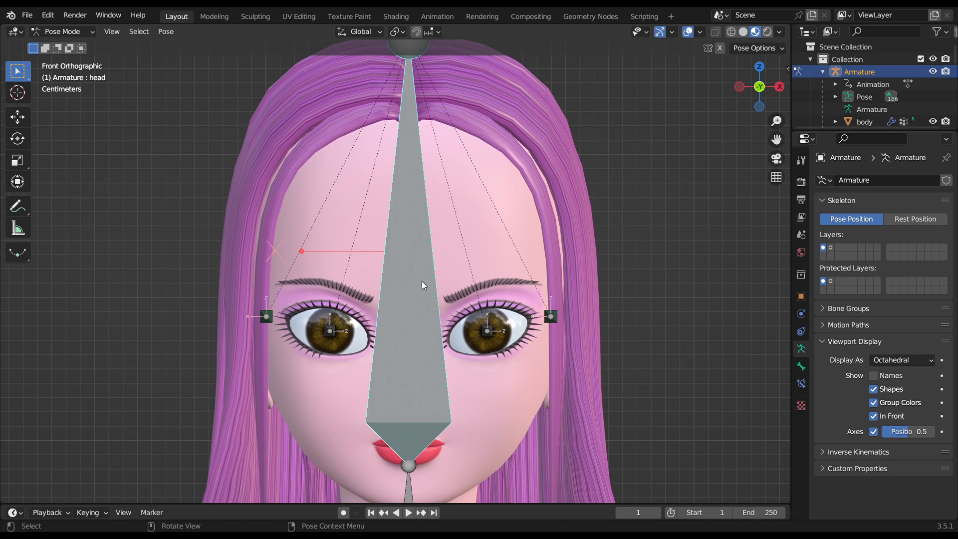
key("r")
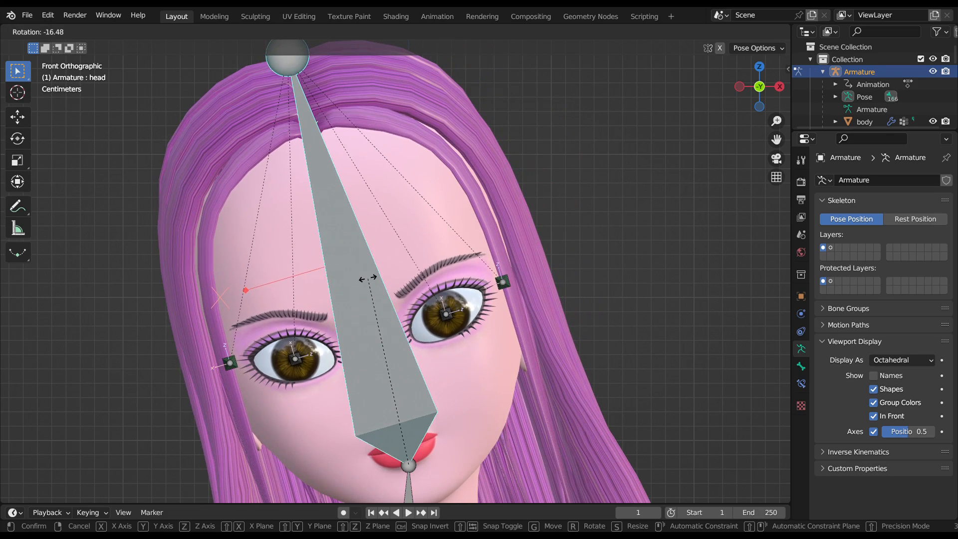
left_click(368, 278)
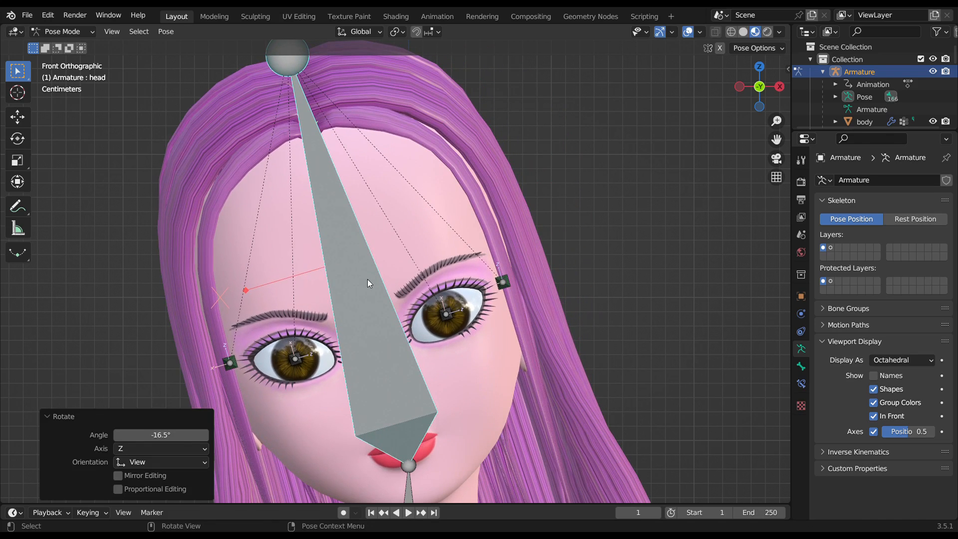
left_click(503, 282)
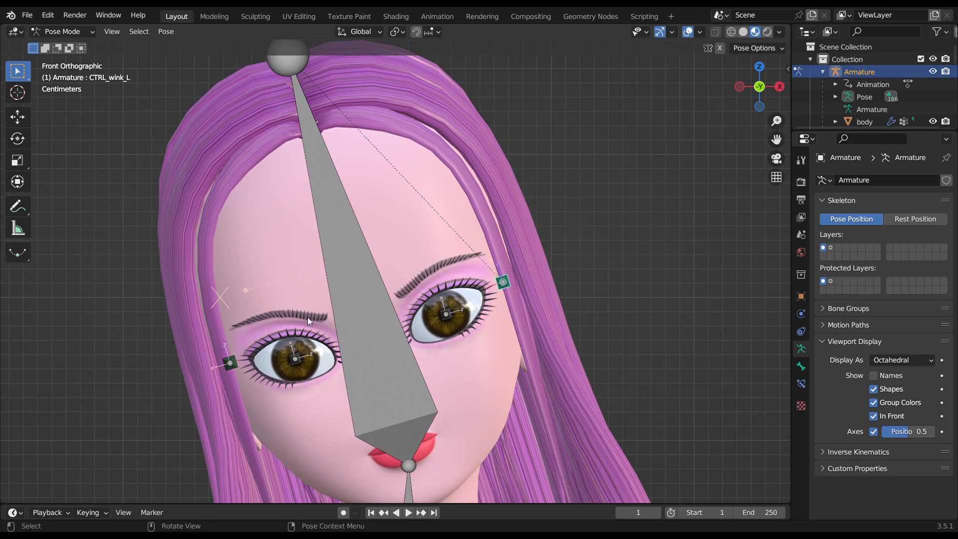
Select the CTRL_wink_R control bone beside the tilted face and test moving it
left_click(234, 361)
key("g")
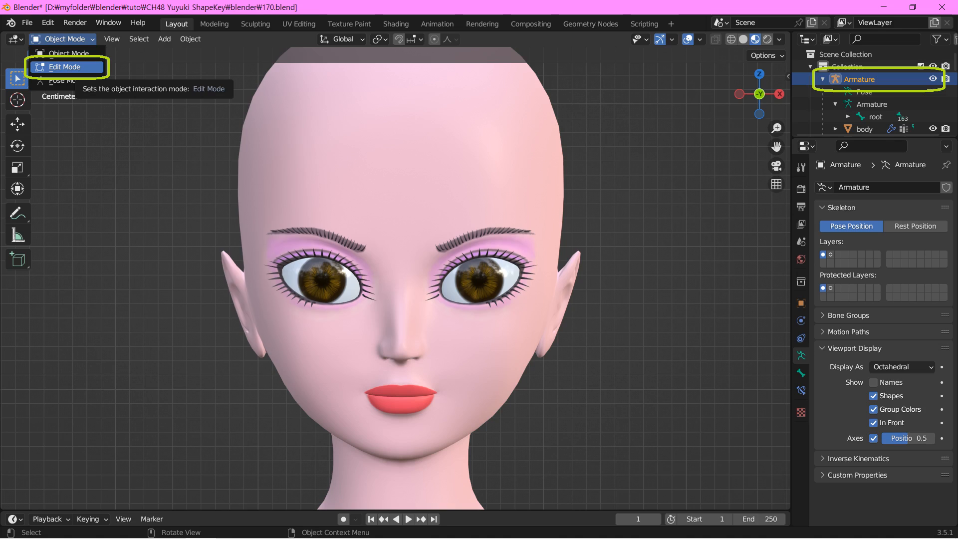
Put the armature in Edit Mode and extrude a pair of X-mirrored wink control bones from the head bone
left_click(65, 66)
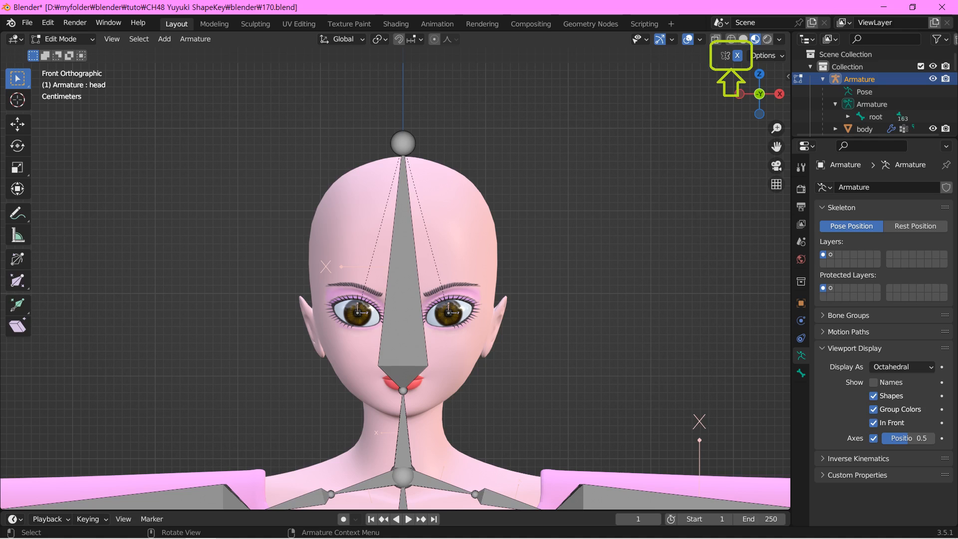
key("shift+e")
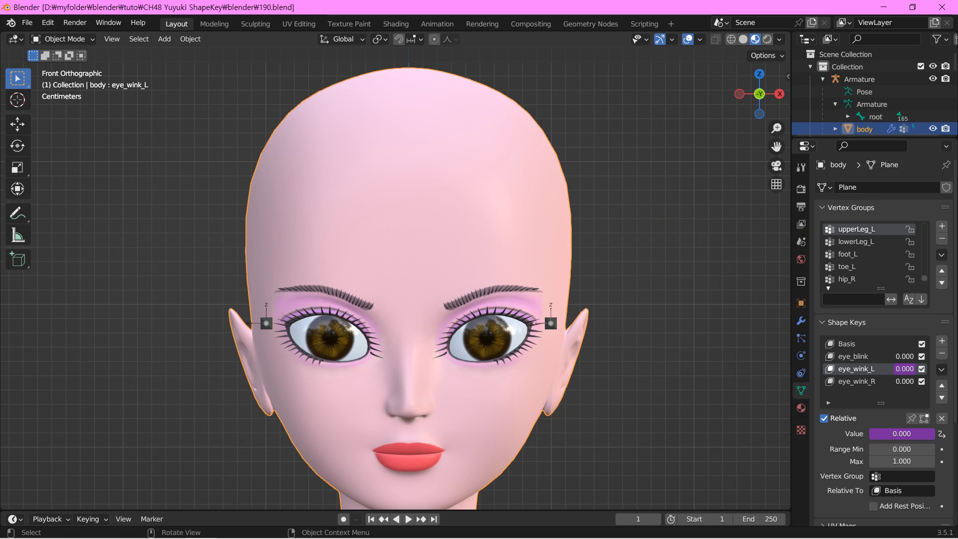
Open the Drivers Editor for the eye_wink_L shape key value and target the armature's CTRL_wink_L bone in the driver variable
right_click(902, 433)
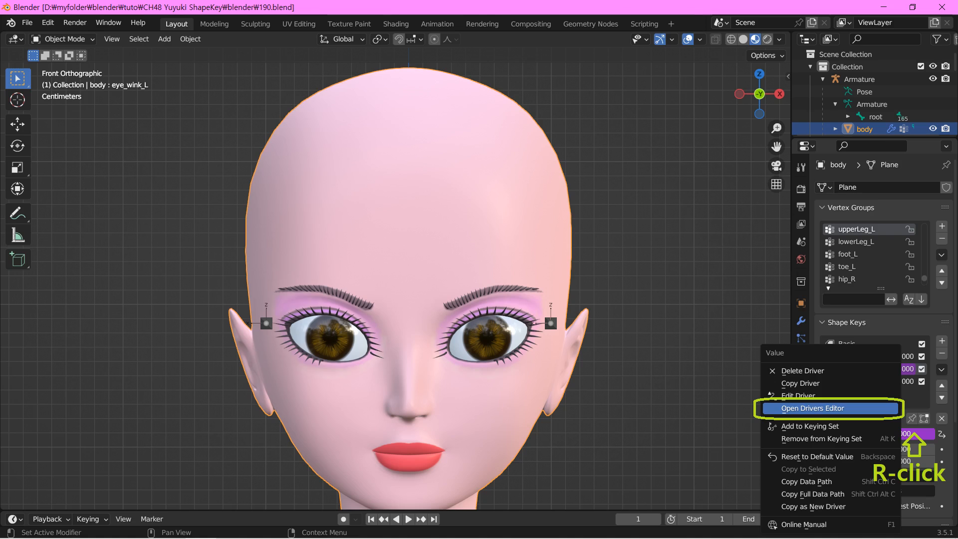
left_click(828, 408)
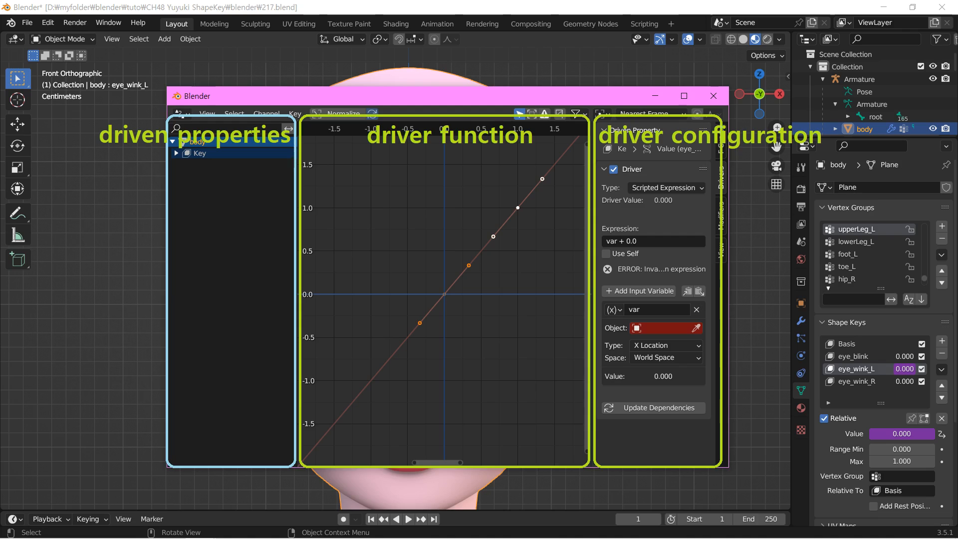
left_click(176, 153)
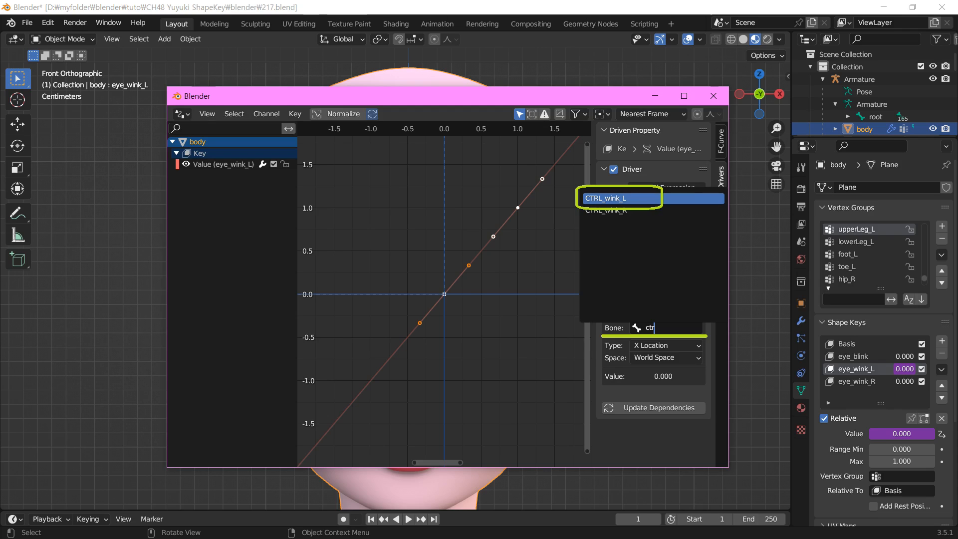
key("Return")
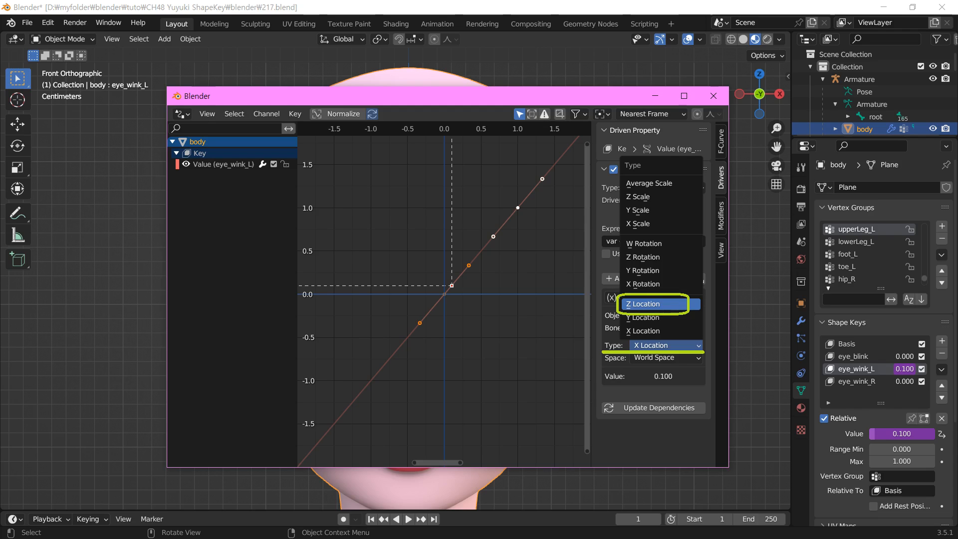
Set the eye_wink_L driver variable to Z Location in Local Space with the expression -var/0.02, and close the Drivers Editor
left_click(649, 304)
left_click(666, 357)
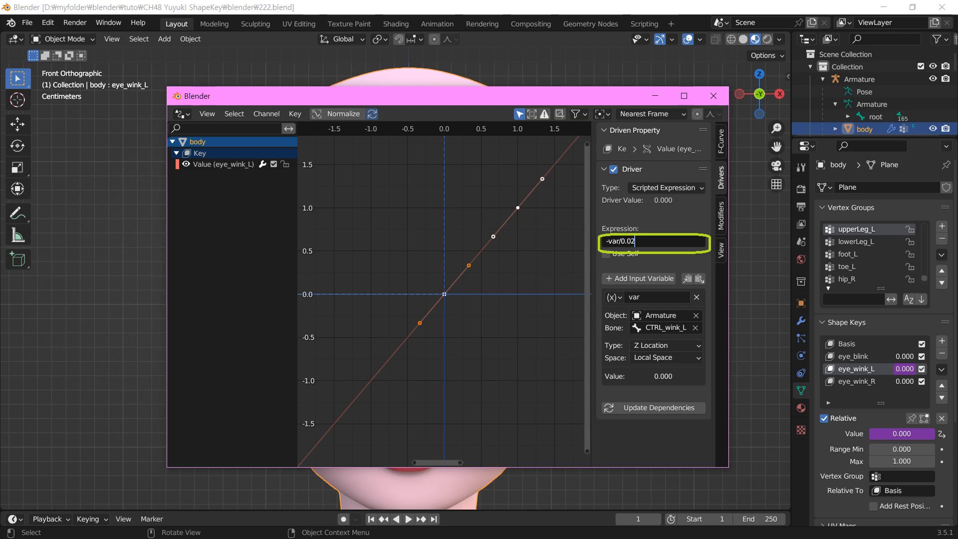
key("Return")
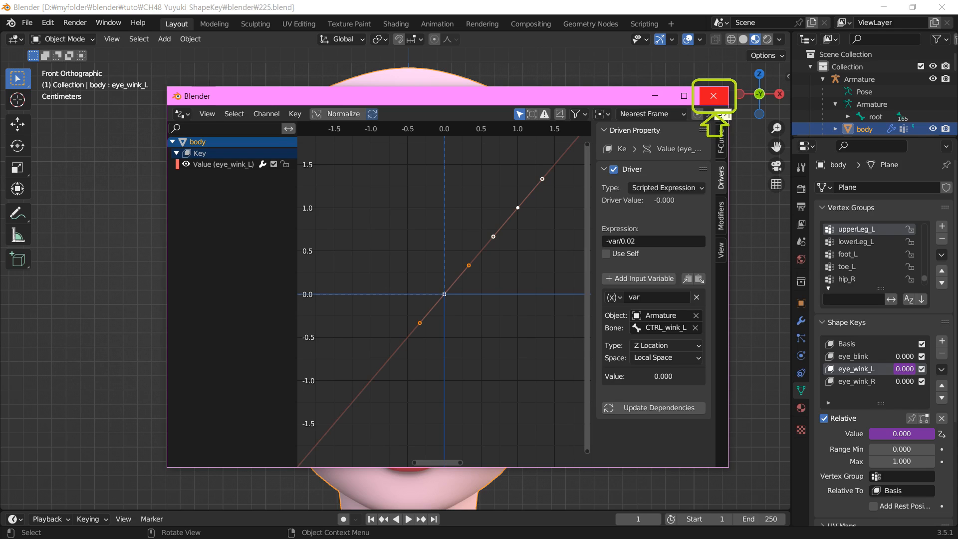
left_click(713, 96)
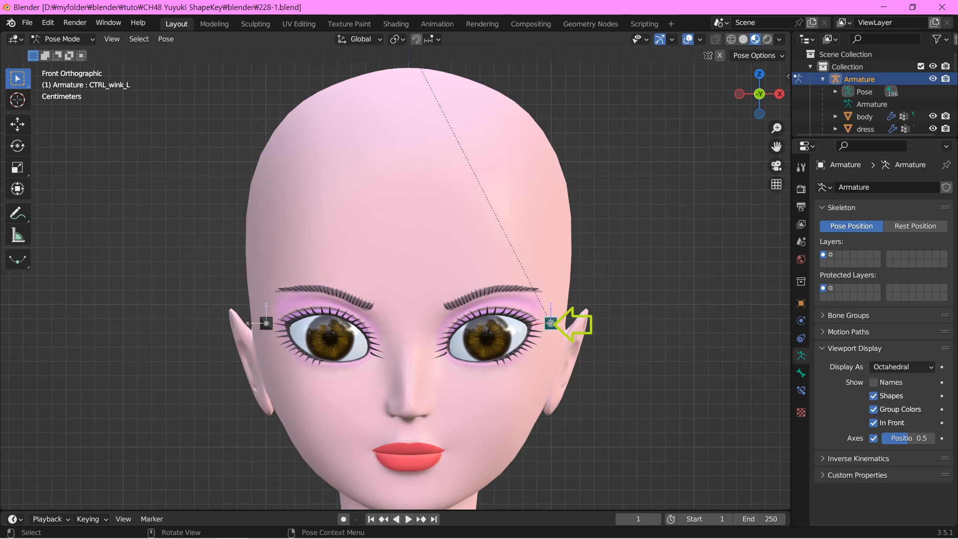
Test the eye_wink_L driver by moving CTRL_wink_L about -0.032 m along Z, and clear the bone's location
key("g")
key("z")
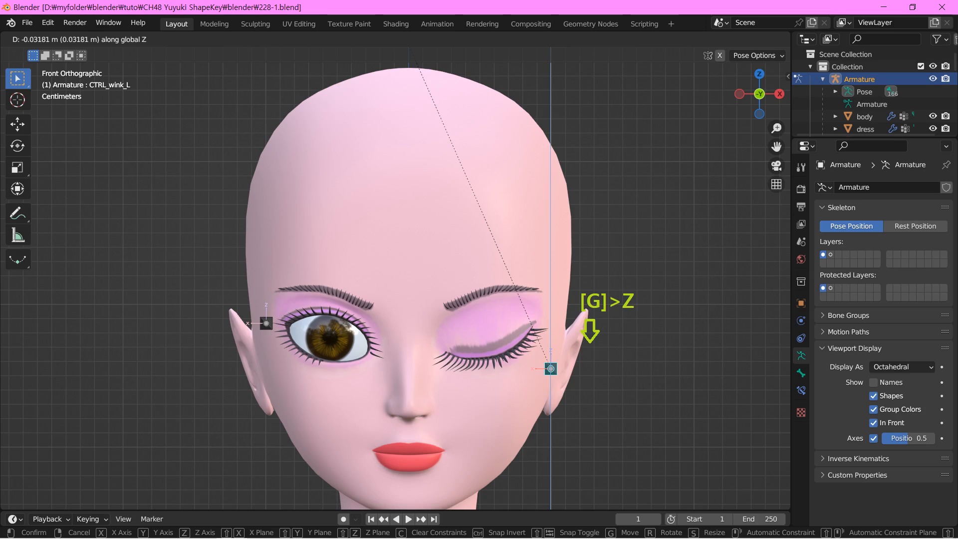
left_click(63, 39)
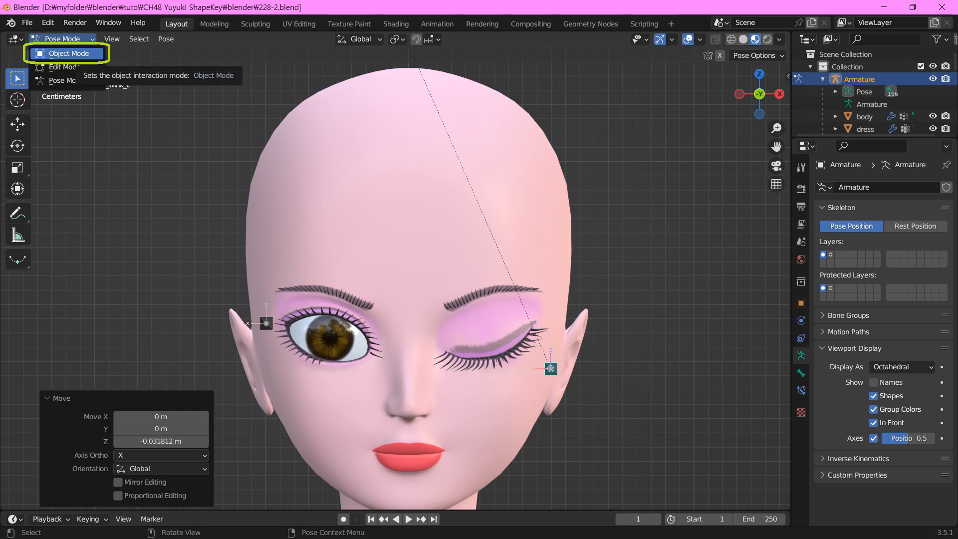
left_click(68, 53)
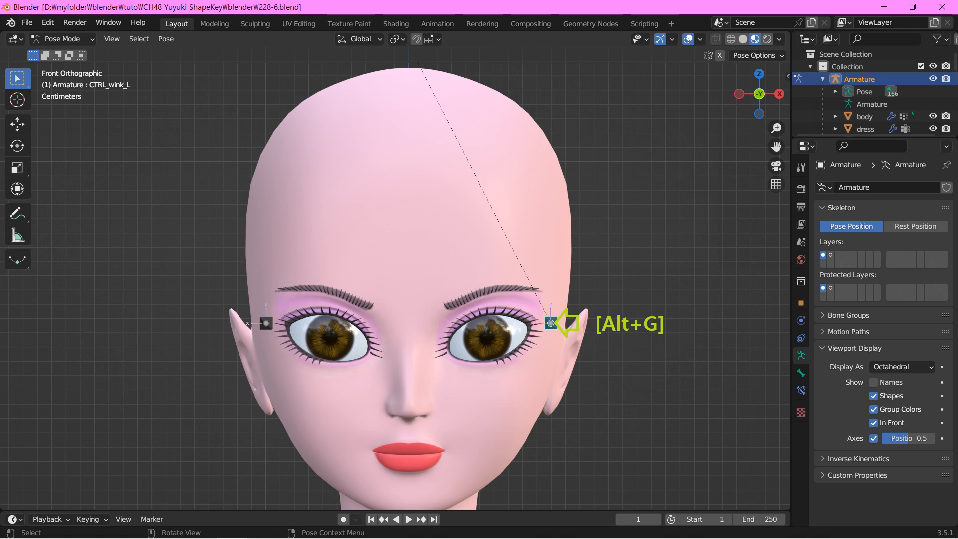
left_click(62, 39)
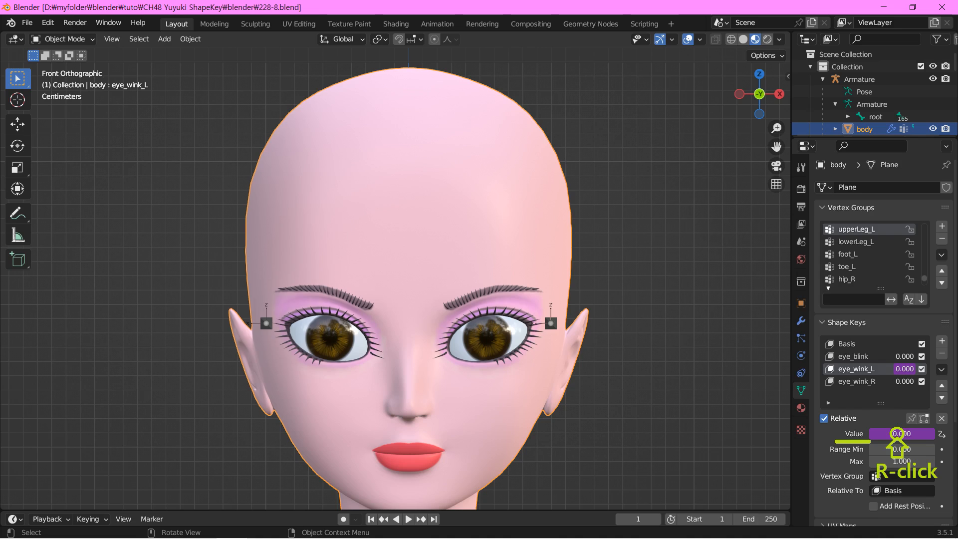
Copy the eye_wink_L driver onto the eye_wink_R shape key value and set its target bone to CTRL_wink_R
right_click(896, 433)
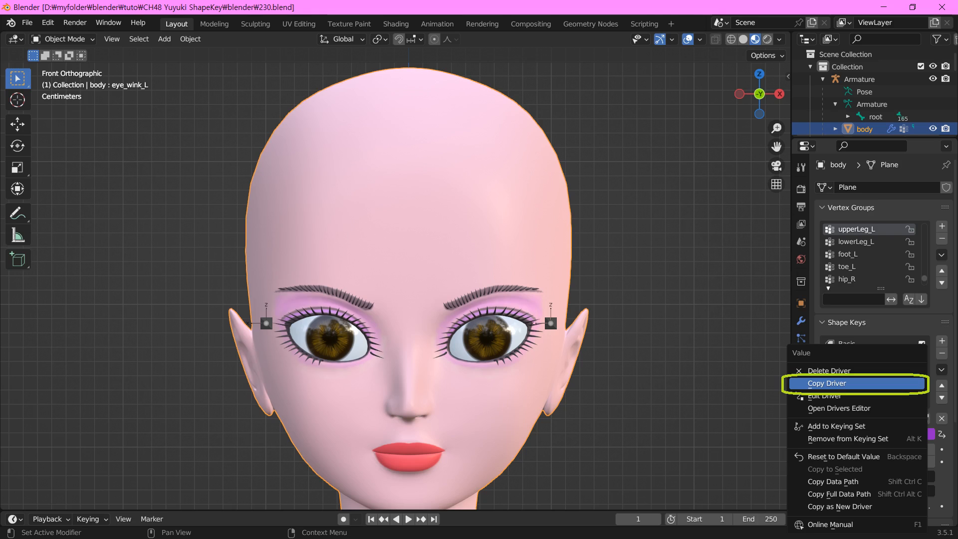
left_click(826, 383)
left_click(856, 381)
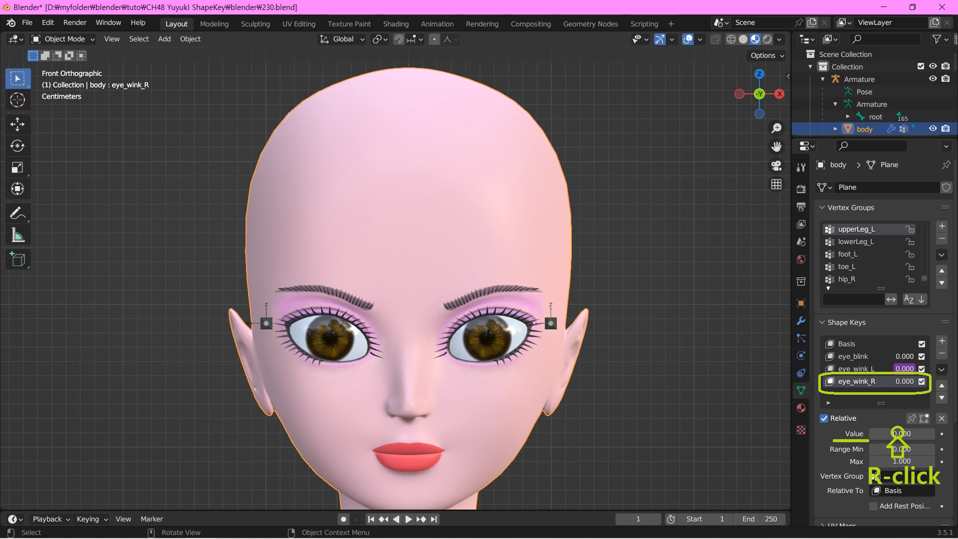
right_click(898, 434)
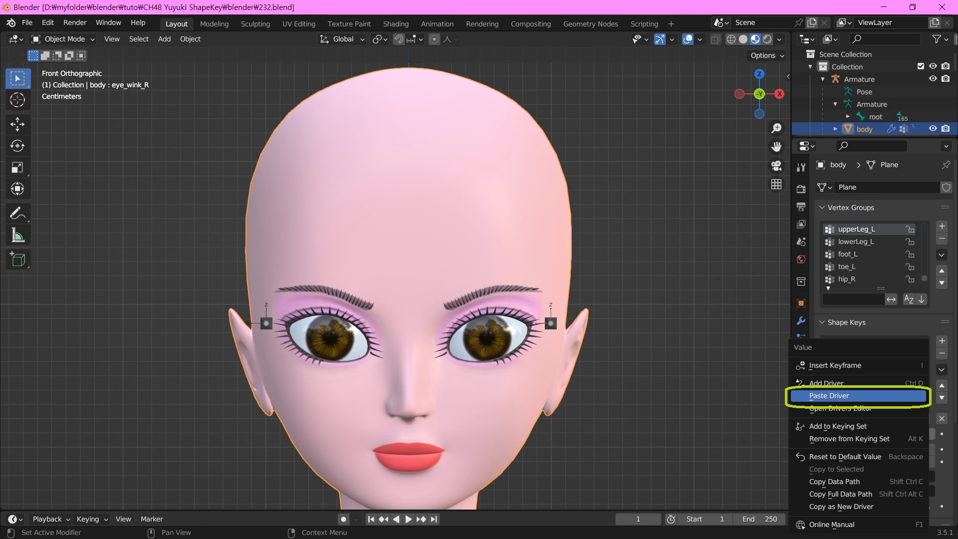
left_click(829, 396)
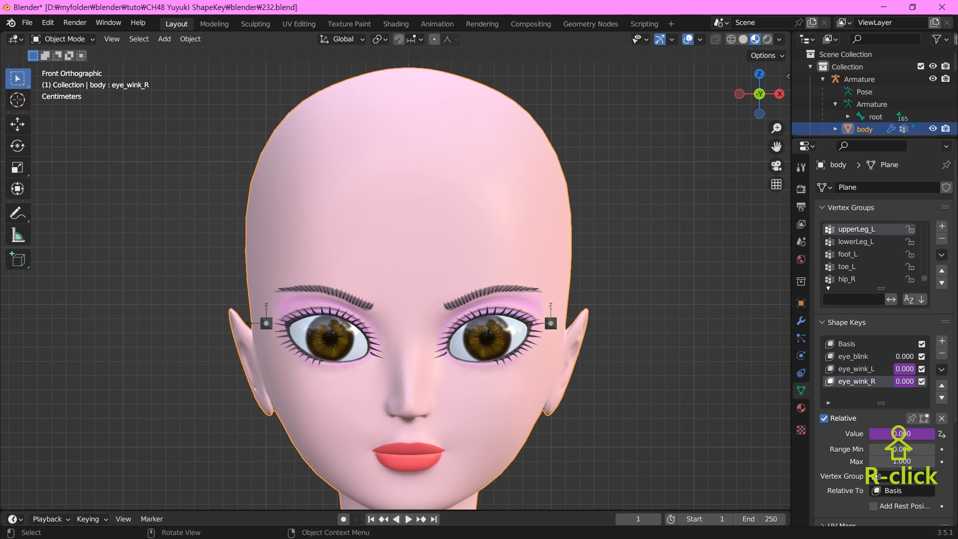
right_click(899, 433)
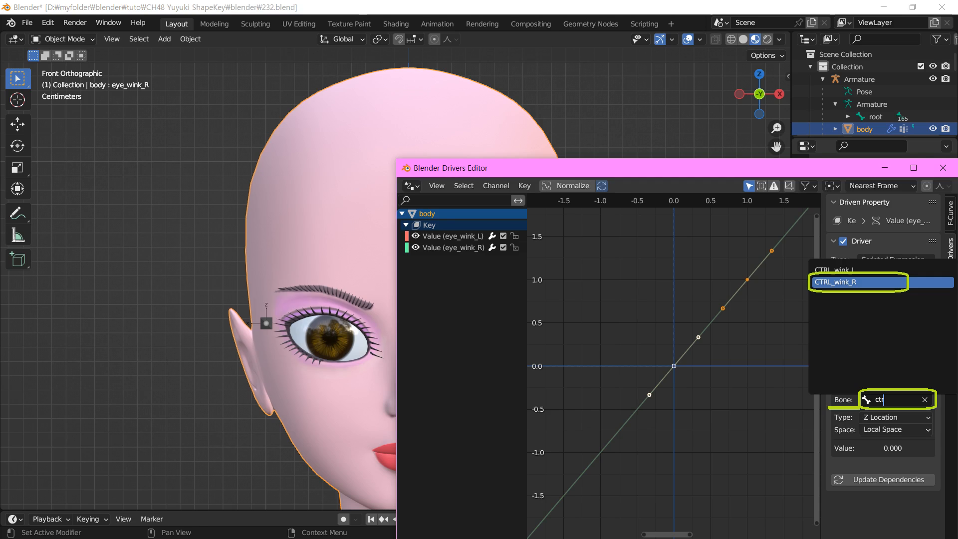
key("Return")
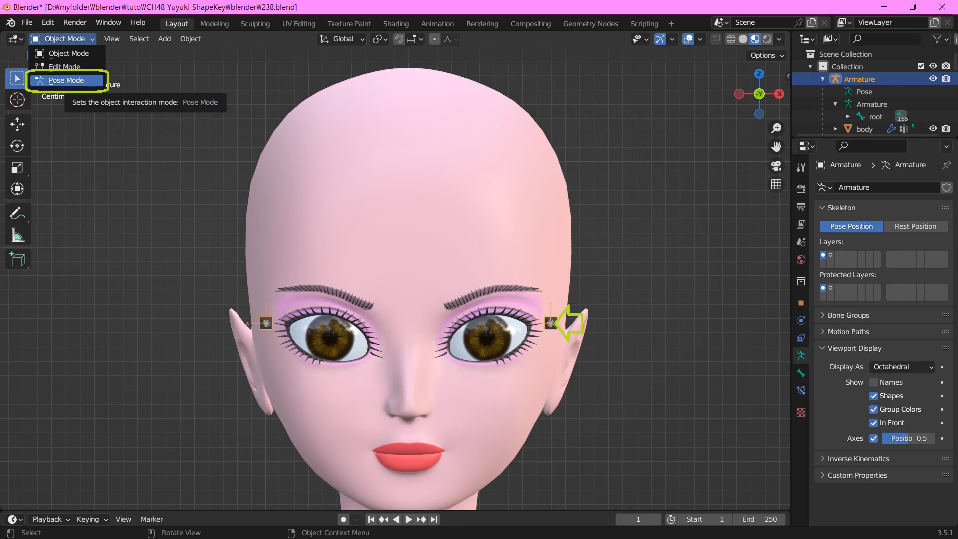
In Pose Mode, test moving CTRL_wink_R alone and both wink control bones together along the Z axis
left_click(66, 80)
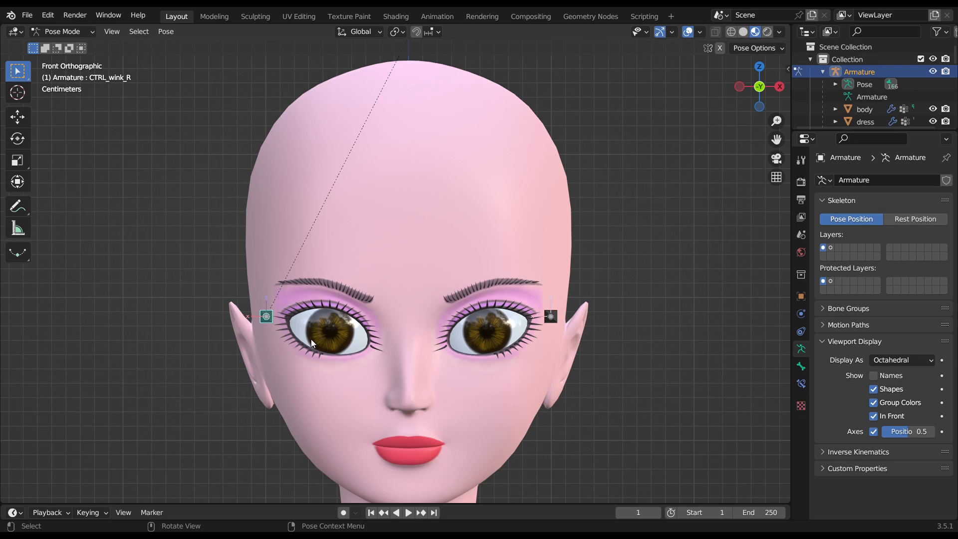
key("g")
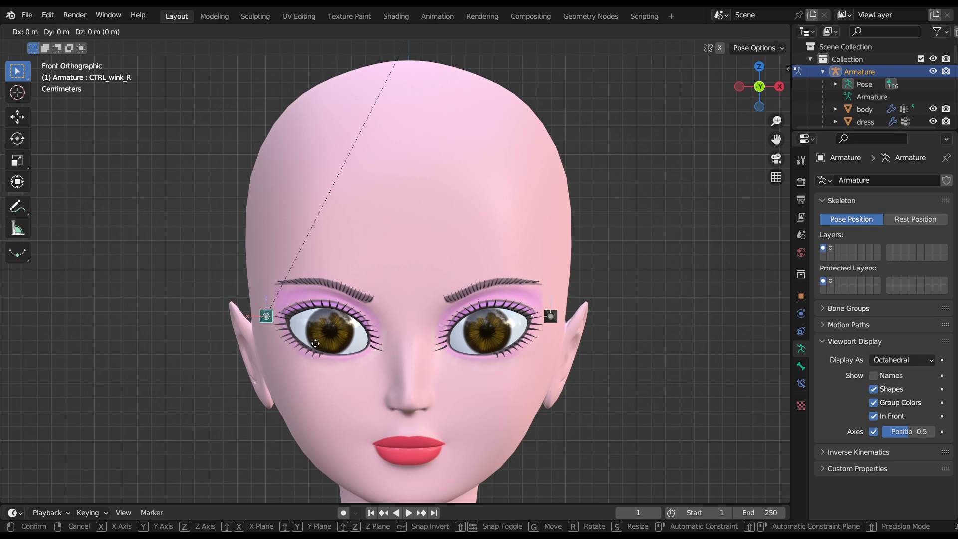
key("z")
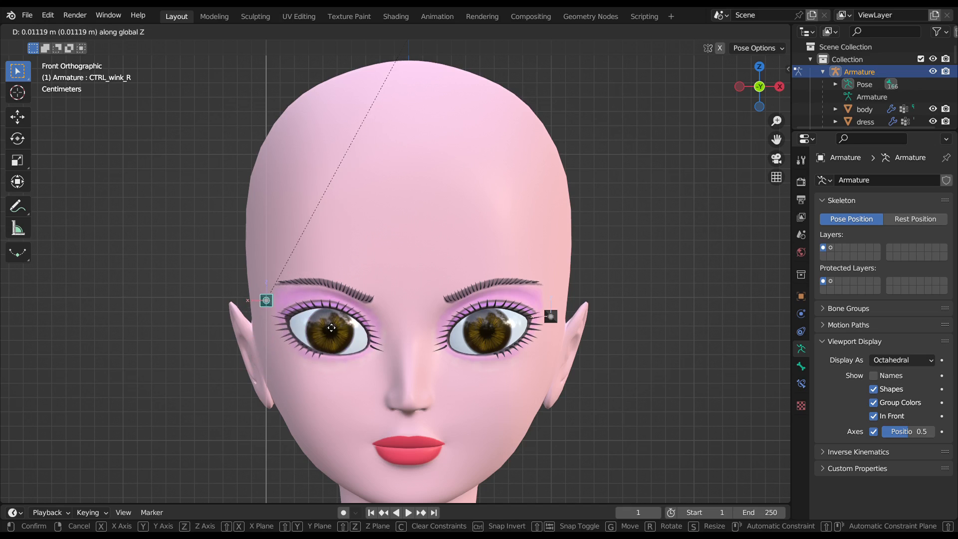
right_click(332, 328)
left_click(550, 316, "shift")
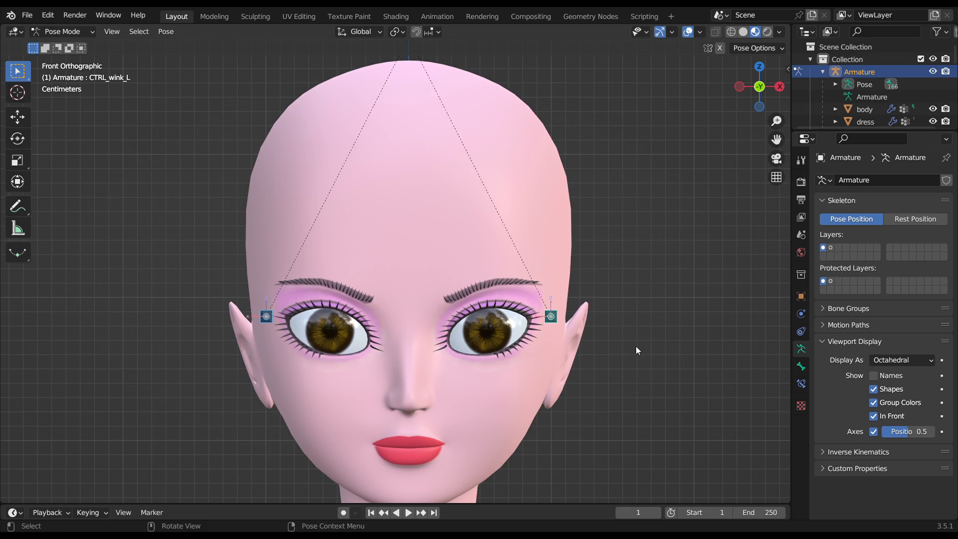
key("g")
key("z")
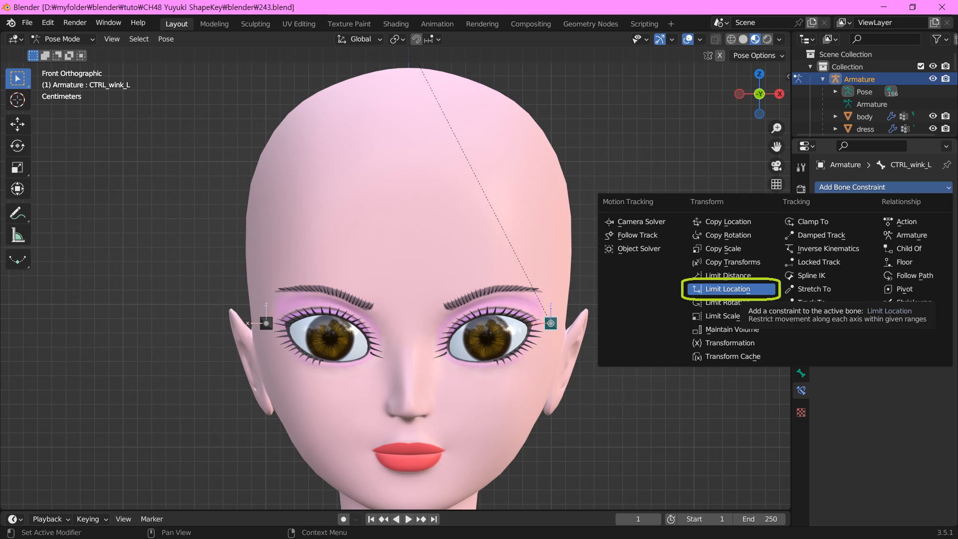
Add Local Space Limit Location constraints to both wink control bones, with minimum Z -0.02 m and every other limit 0 m, and test moving them
left_click(727, 288)
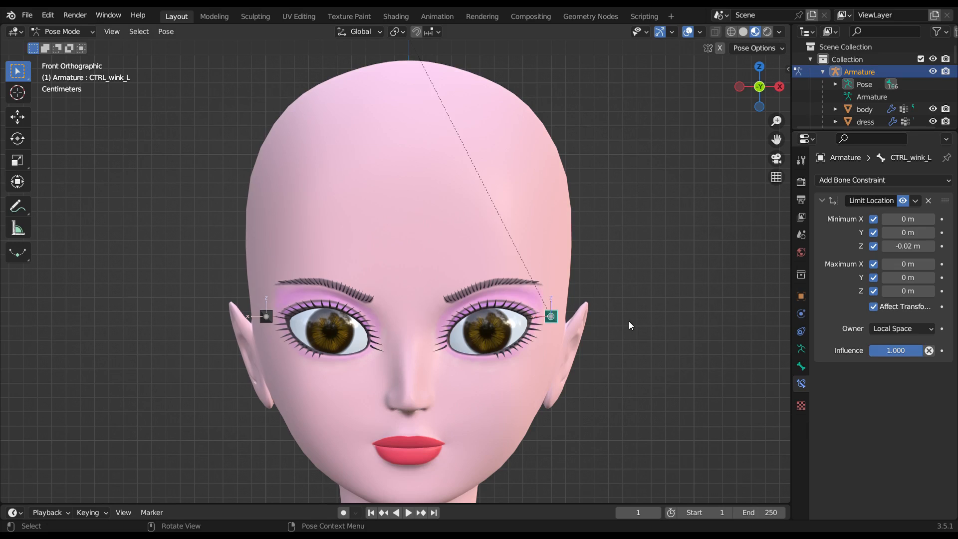
key("g")
key("g")
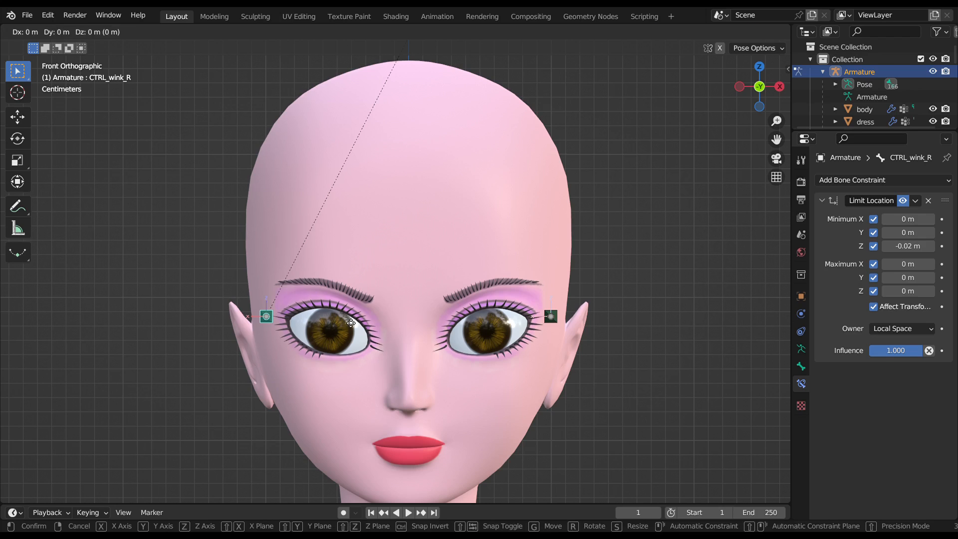